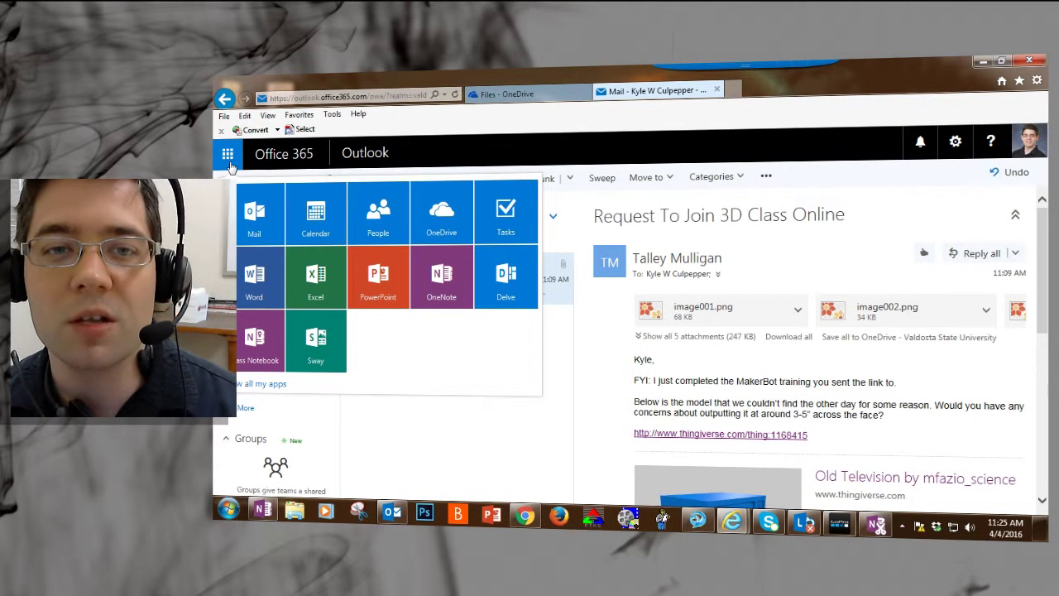
Switch from Outlook to OneDrive via the app launcher and browse the Files list
{"action": "left_click", "coordinate": [232, 155]}
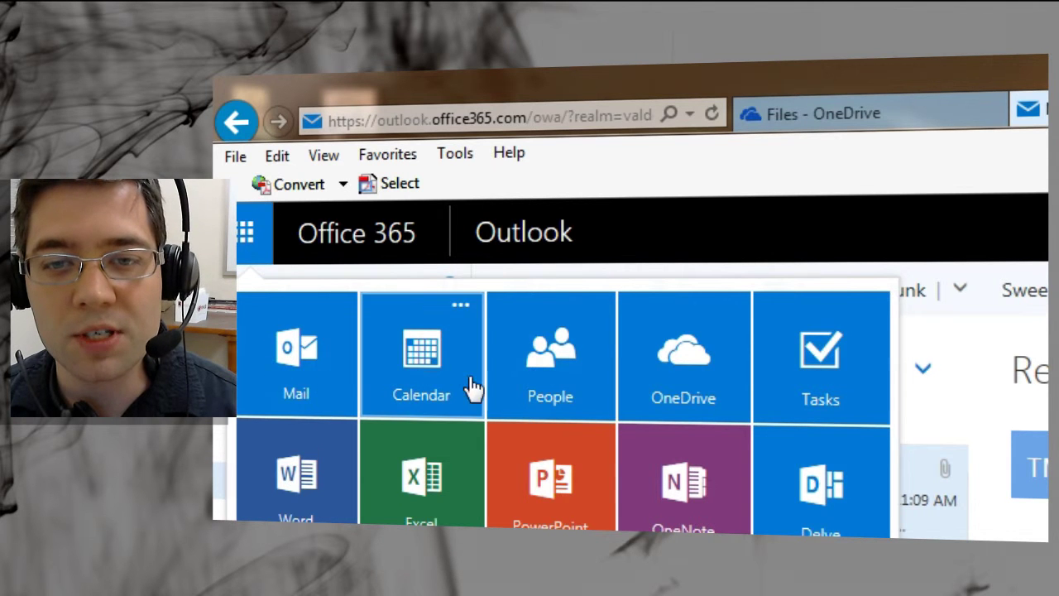
{"action": "left_click", "coordinate": [686, 392]}
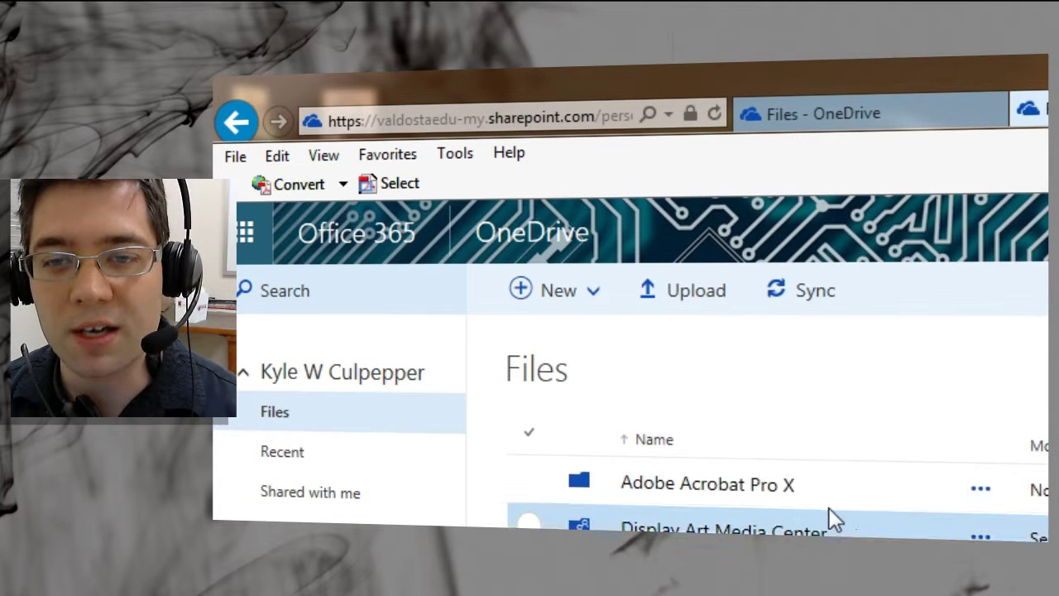
{"action": "scroll", "coordinate": [875, 506], "scroll_direction": "down", "scroll_amount": 3}
{"action": "scroll", "coordinate": [875, 507], "scroll_direction": "down", "scroll_amount": 4}
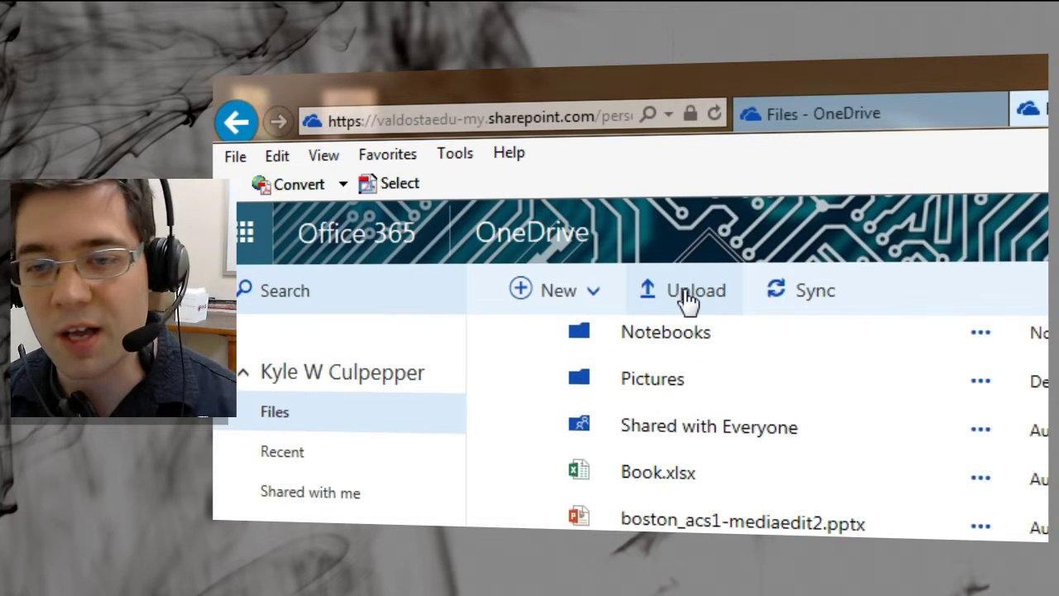
Upload the 5-Fluorouracil PDF from the Desktop into OneDrive Files
{"action": "left_click", "coordinate": [688, 299]}
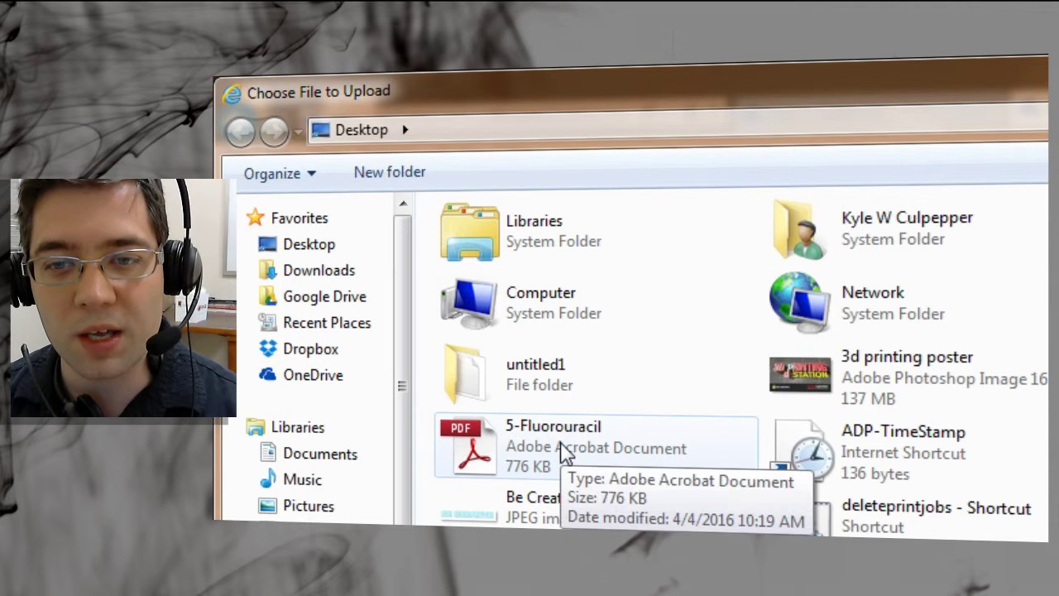
{"action": "left_click", "coordinate": [520, 453]}
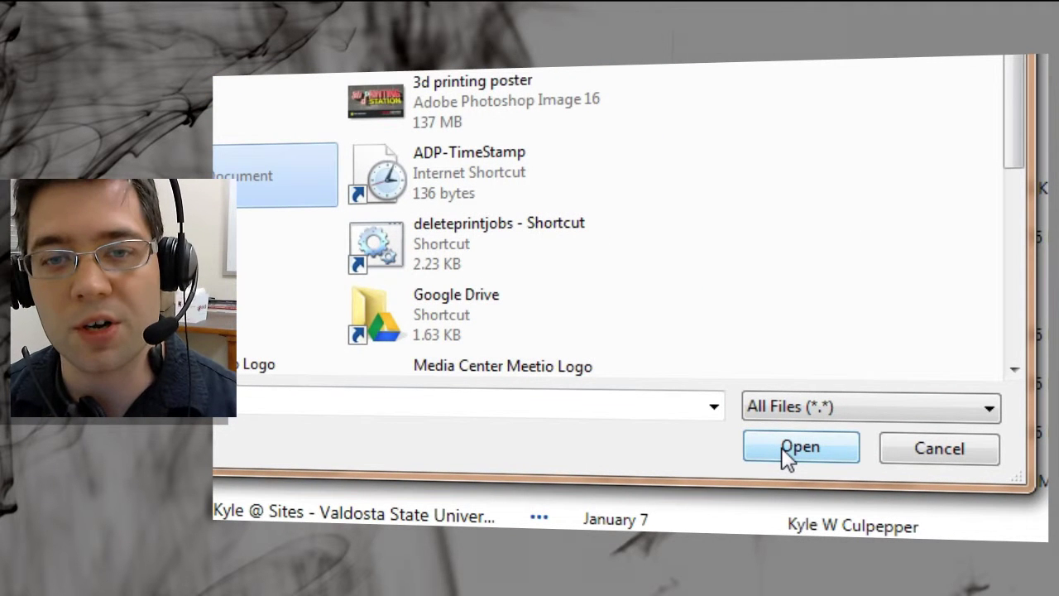
{"action": "left_click", "coordinate": [797, 462]}
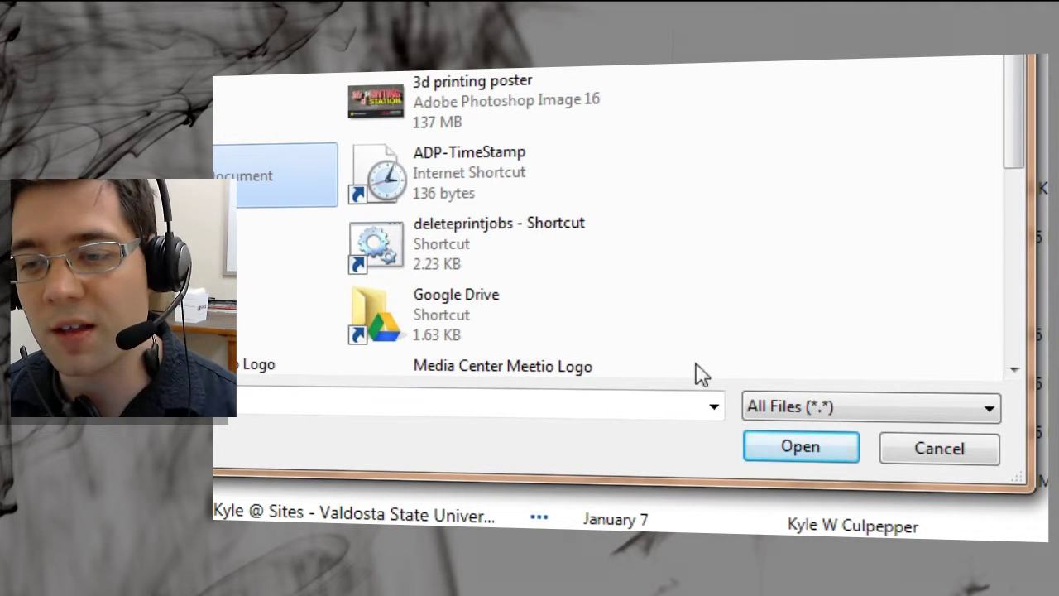
{"action": "left_click", "coordinate": [794, 447]}
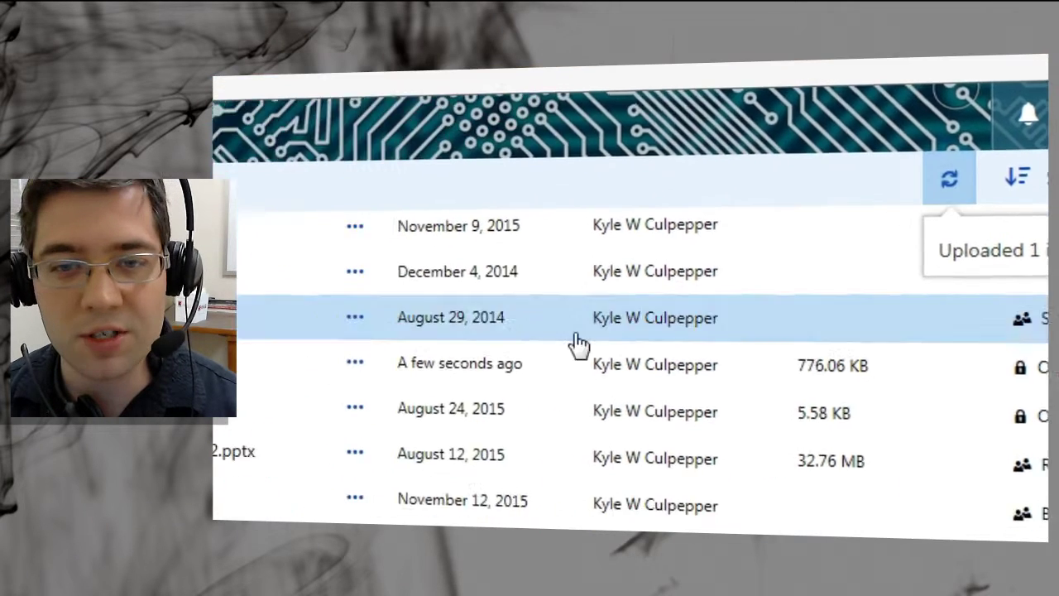
Select only 5-Fluorouracil.pdf in the Files list
{"action": "scroll", "coordinate": [356, 444], "scroll_direction": "up", "scroll_amount": 2}
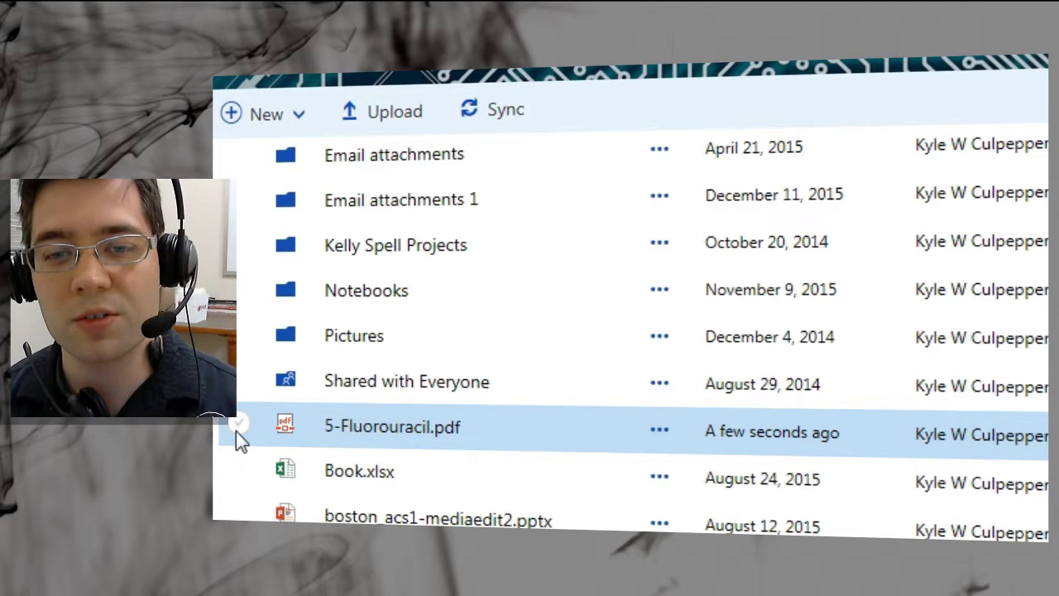
{"action": "left_click", "coordinate": [237, 427]}
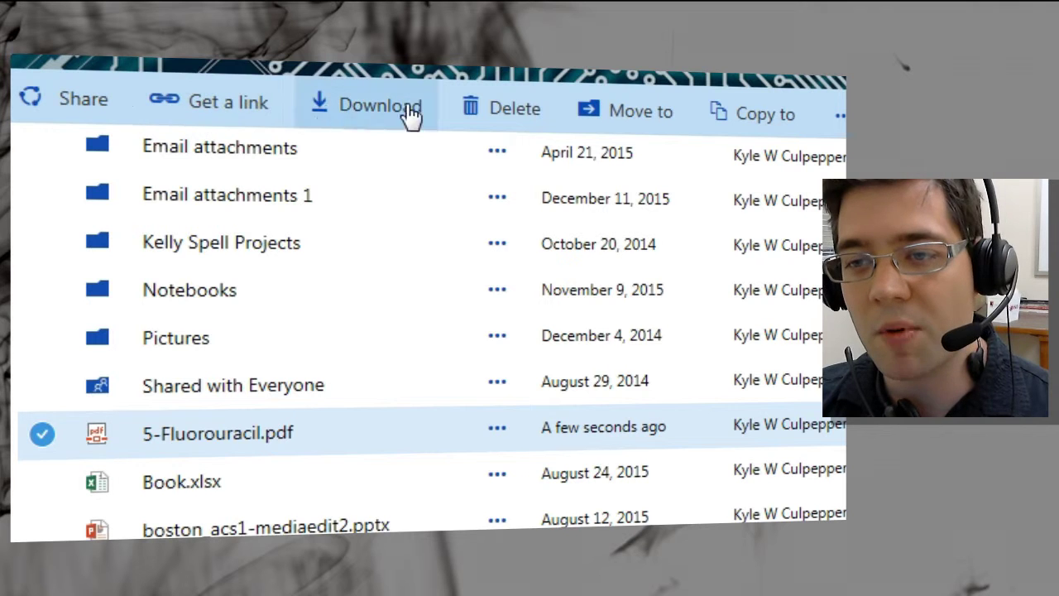
Create a no-sign-in edit link for 5-Fluorouracil.pdf and copy it to the clipboard
{"action": "left_click", "coordinate": [245, 121]}
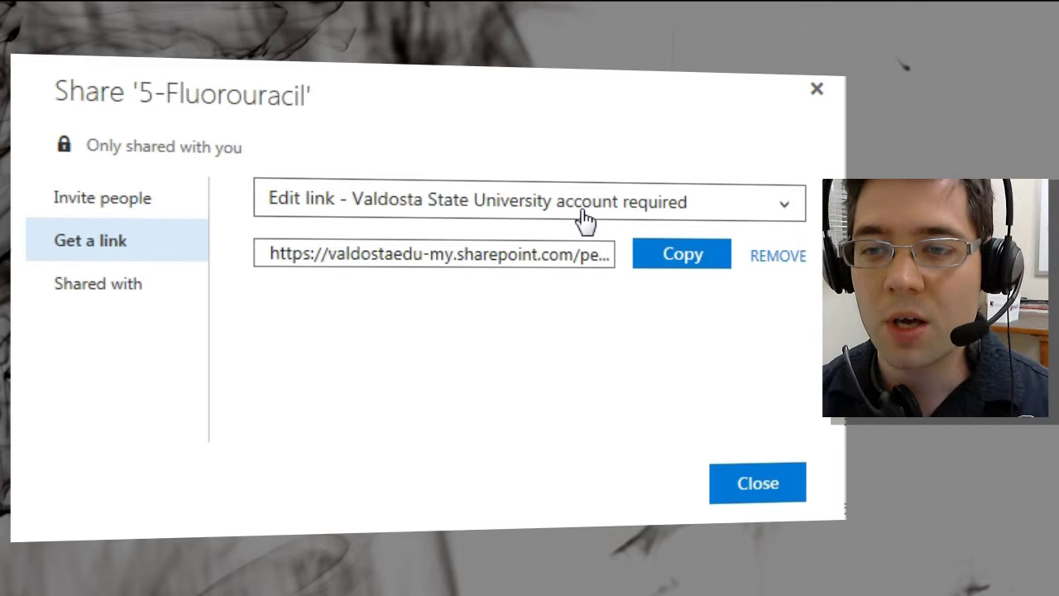
{"action": "left_click", "coordinate": [583, 212]}
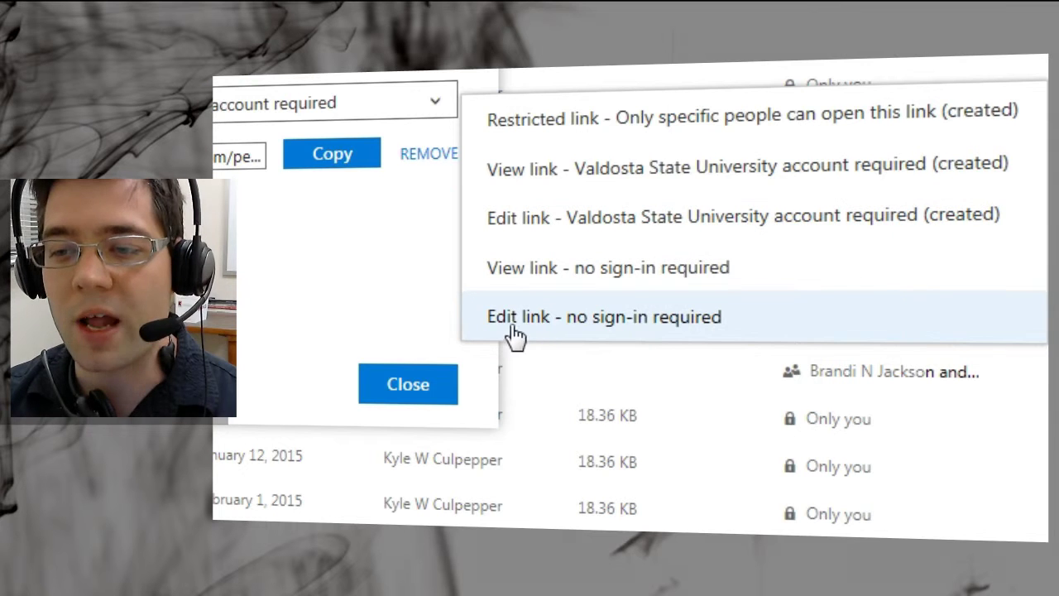
{"action": "left_click", "coordinate": [933, 429]}
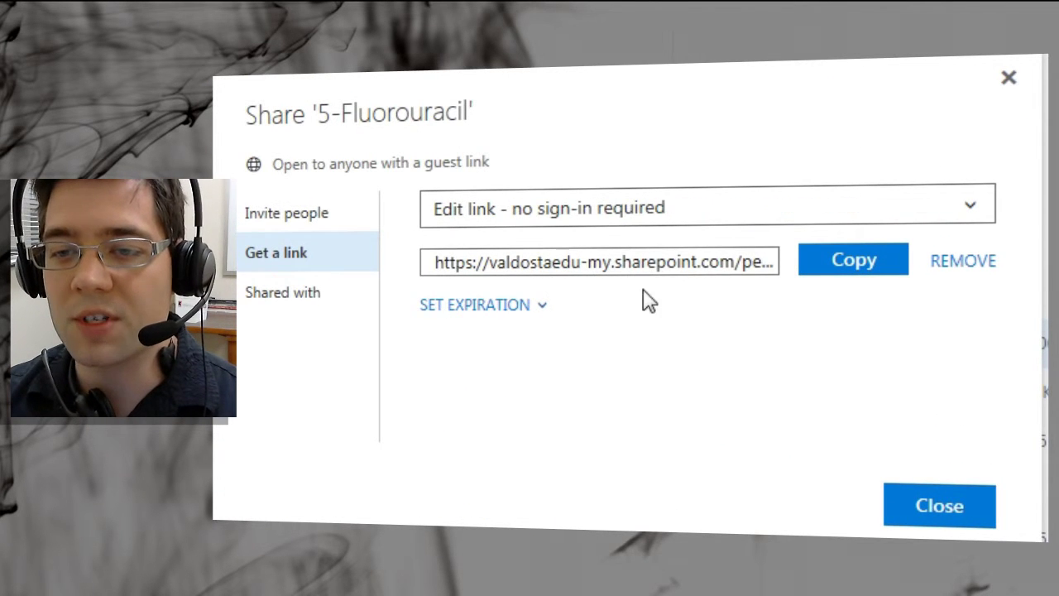
{"action": "left_click", "coordinate": [473, 262]}
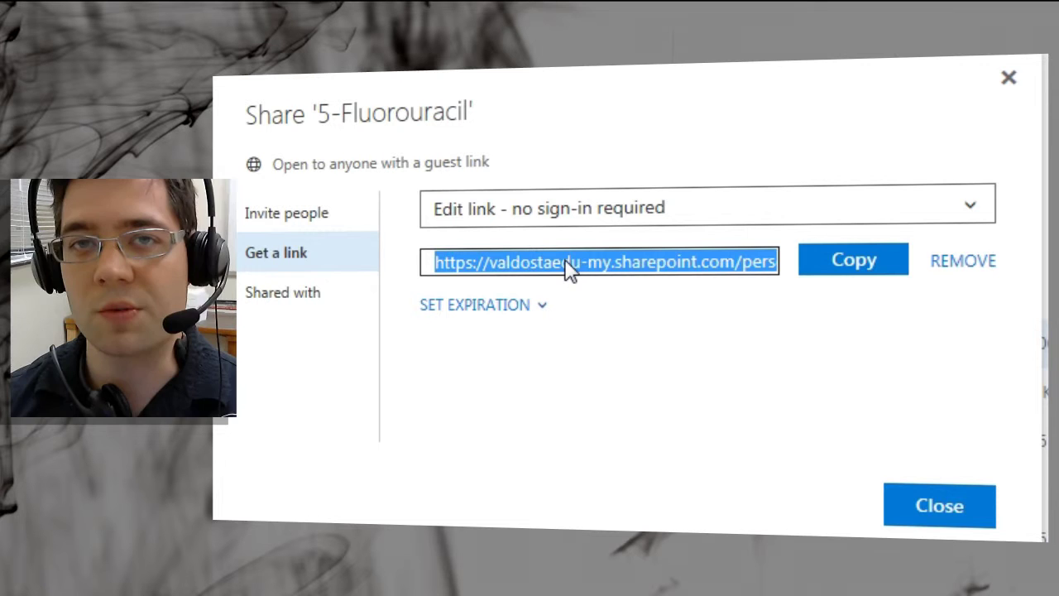
{"action": "left_click", "coordinate": [855, 267]}
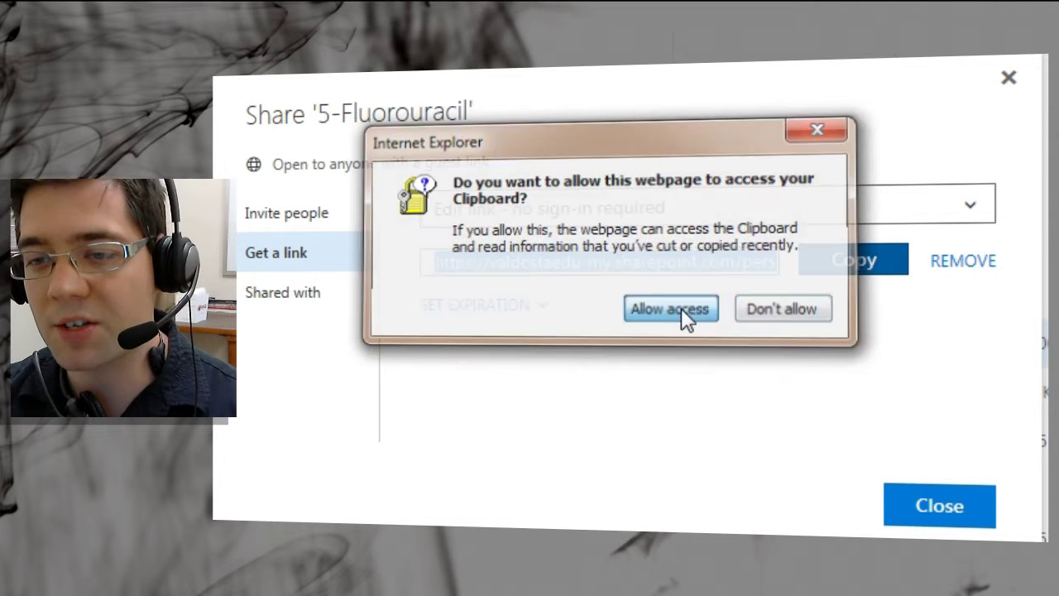
{"action": "left_click", "coordinate": [681, 308]}
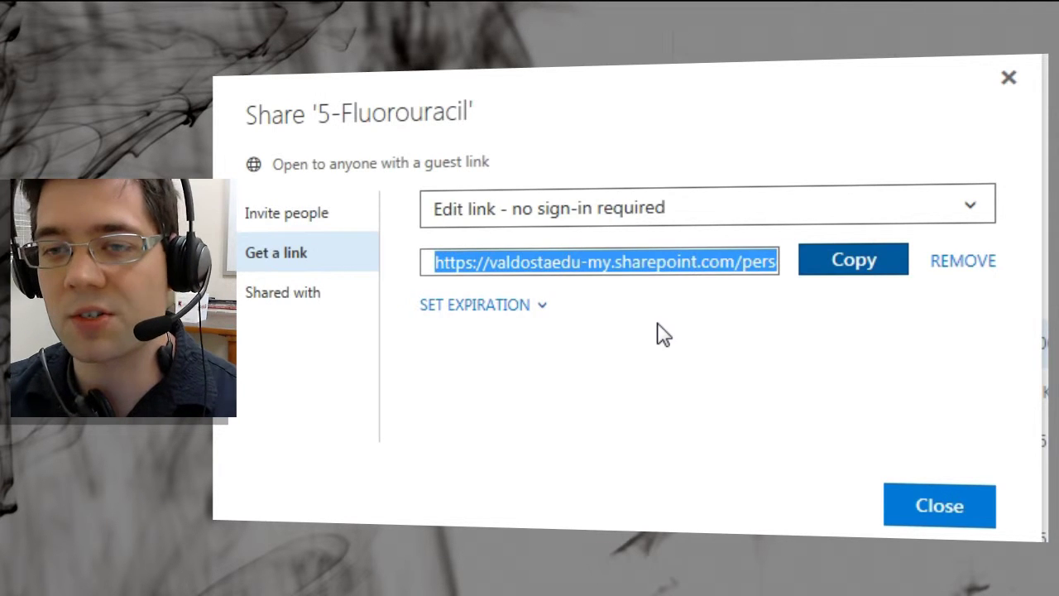
{"action": "left_click", "coordinate": [938, 507]}
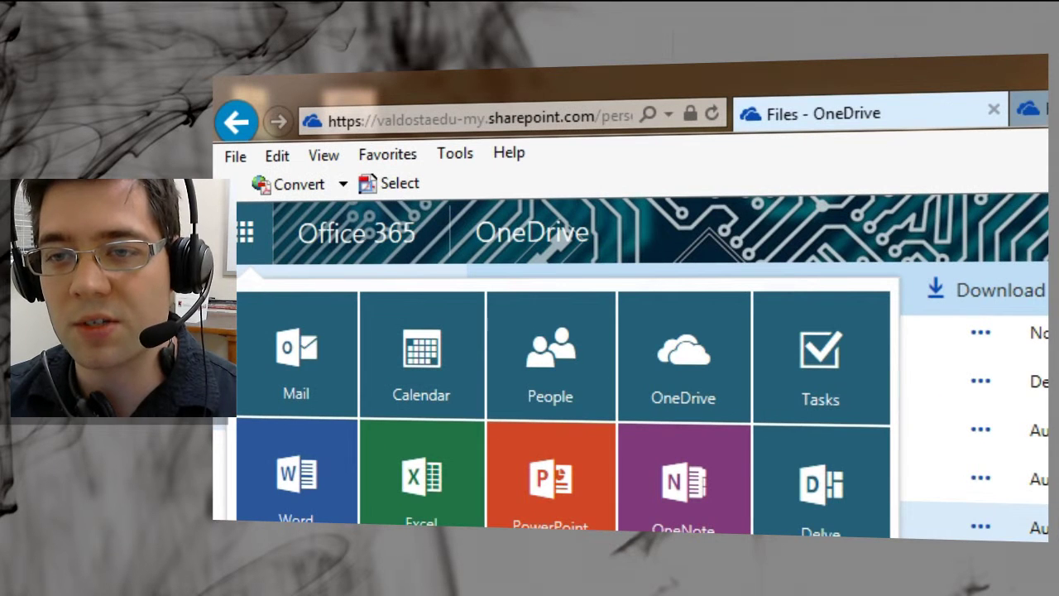
Return to Outlook mail and start a new message
{"action": "left_click", "coordinate": [934, 226]}
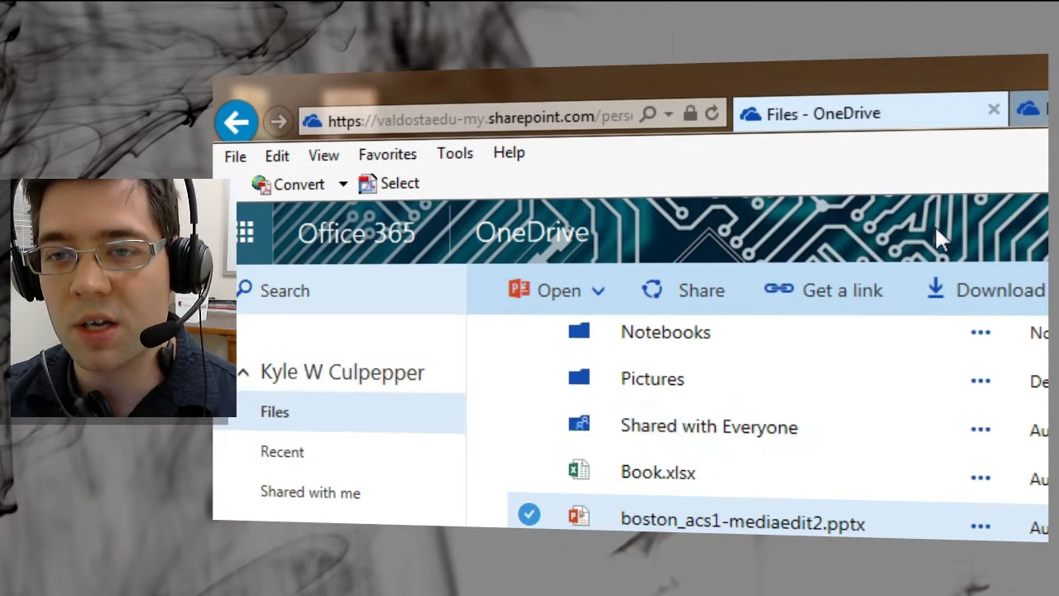
{"action": "scroll", "coordinate": [685, 413], "scroll_direction": "up", "scroll_amount": 2}
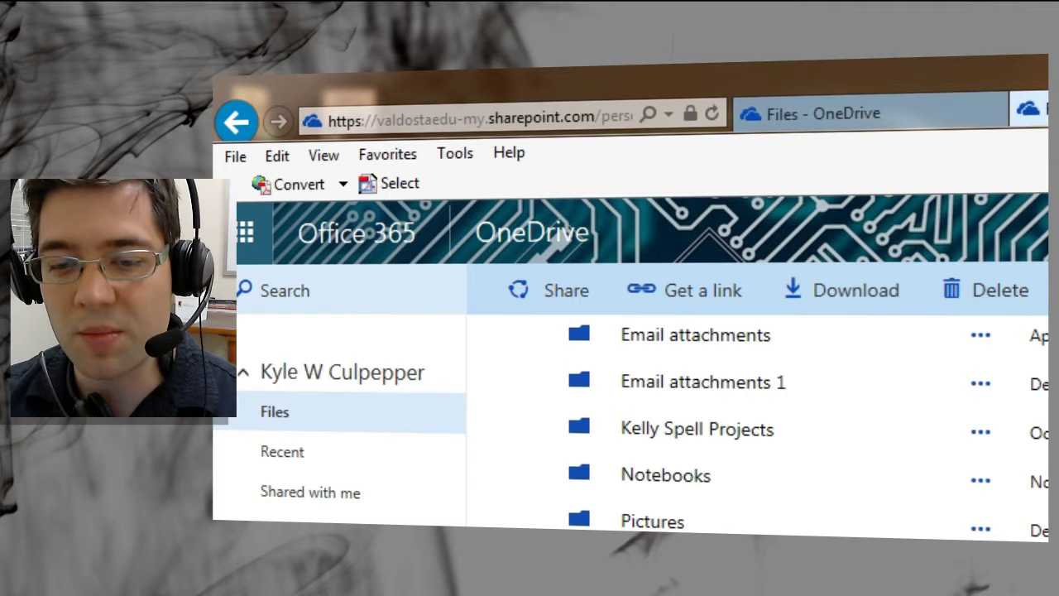
{"action": "left_click", "coordinate": [245, 232]}
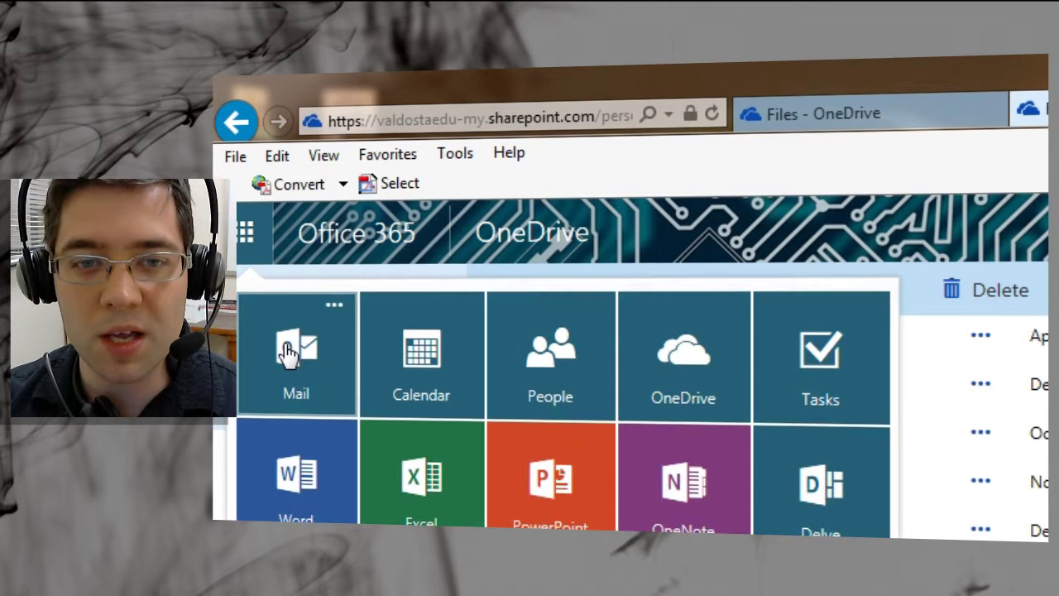
{"action": "left_click", "coordinate": [287, 352]}
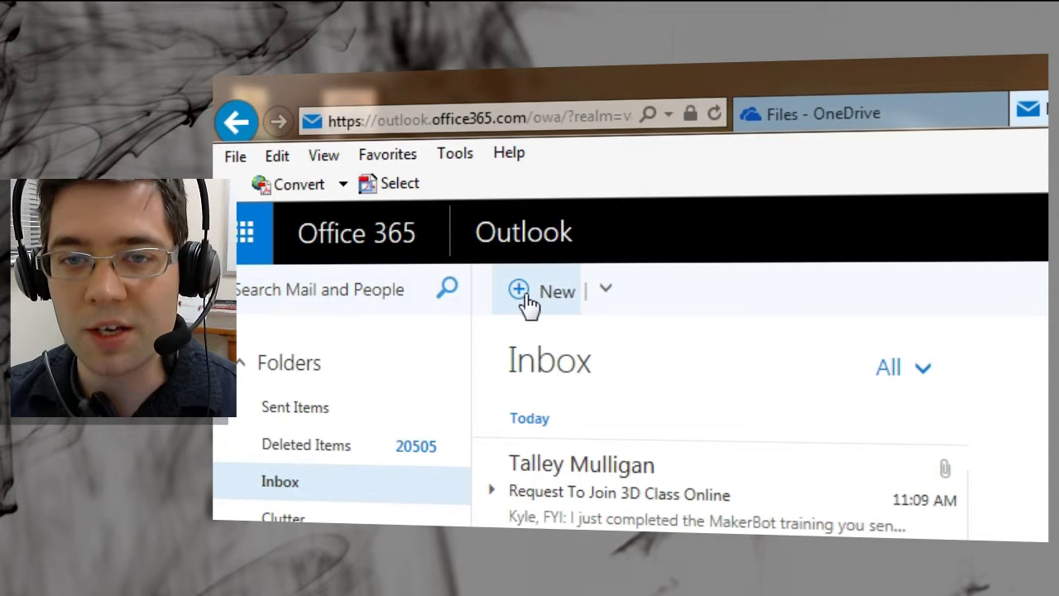
{"action": "left_click", "coordinate": [526, 291]}
Address the message to the media alias with subject 'Poster Project Request'
{"action": "left_click", "coordinate": [466, 303]}
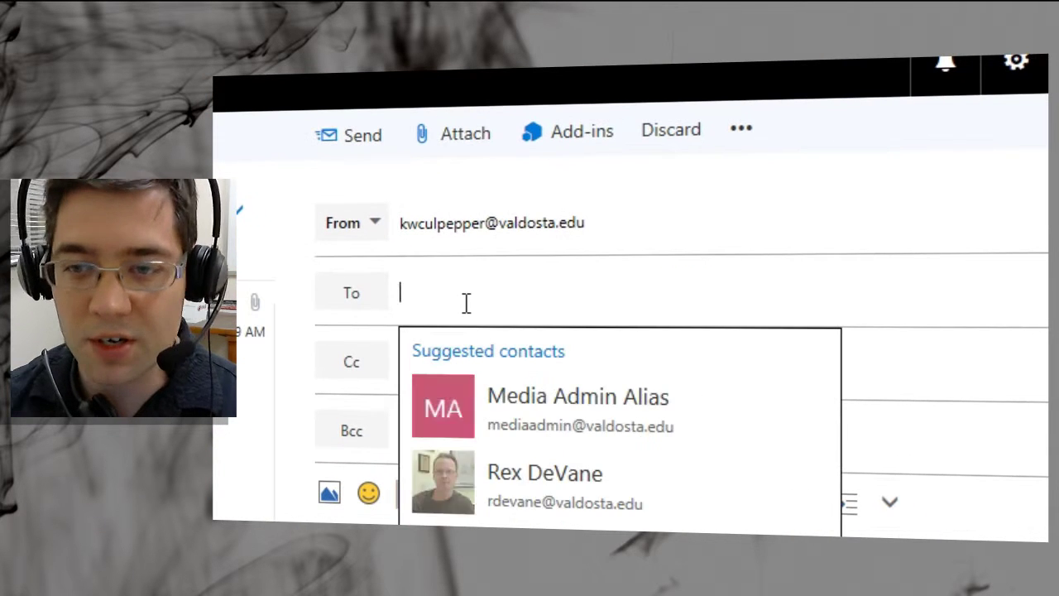
{"action": "type", "text": "media"}
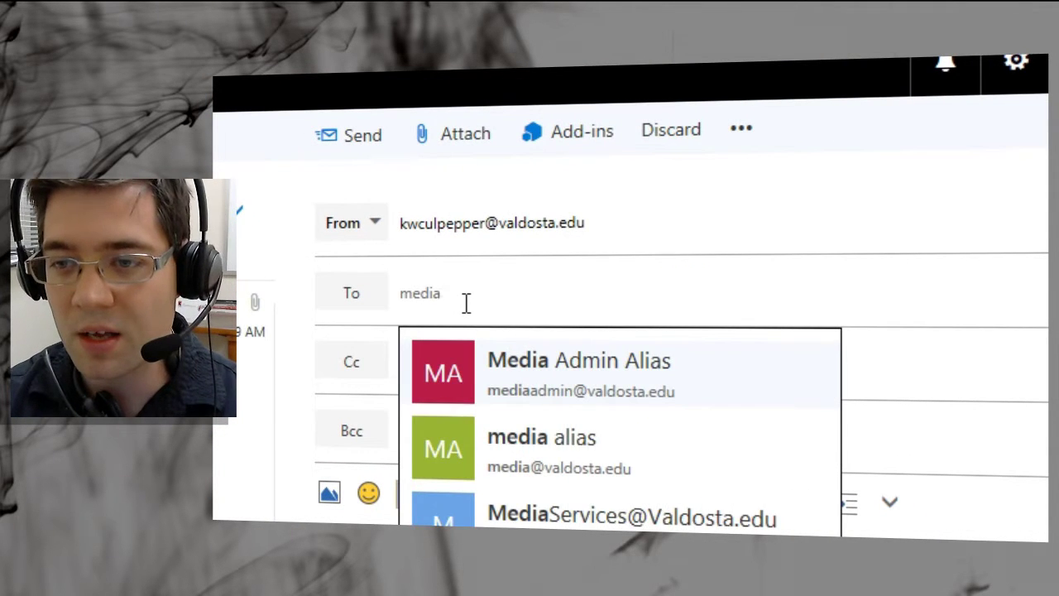
{"action": "type", "text": "@v"}
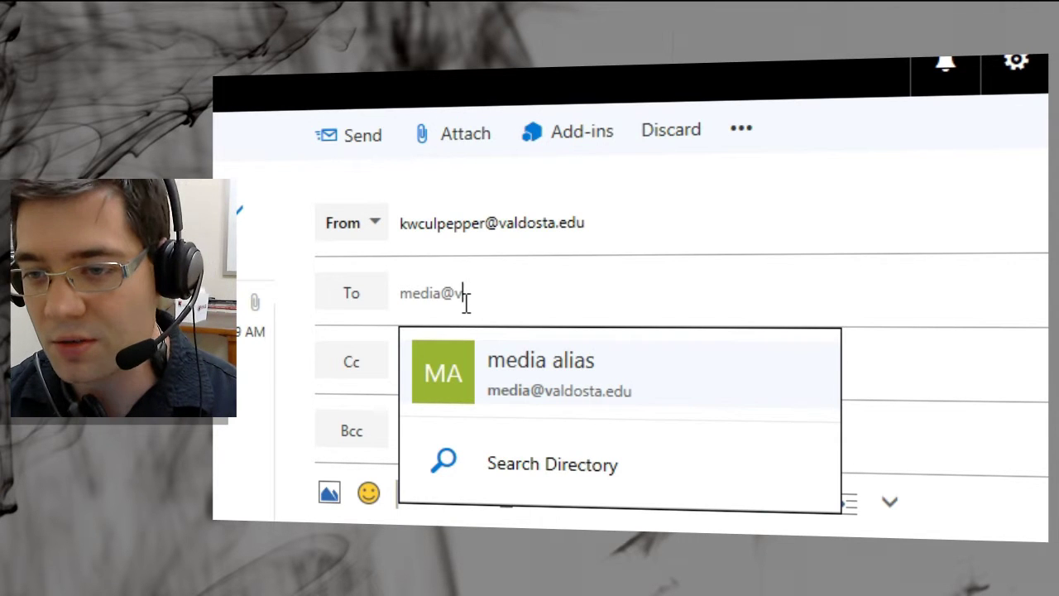
{"action": "mouse_move", "coordinate": [579, 449]}
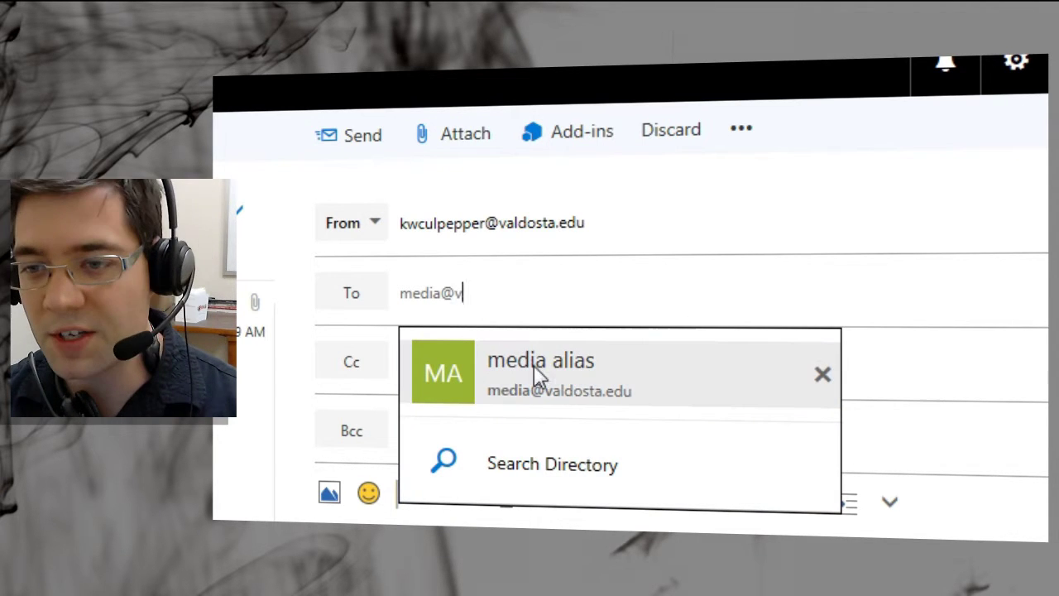
{"action": "left_click", "coordinate": [530, 393]}
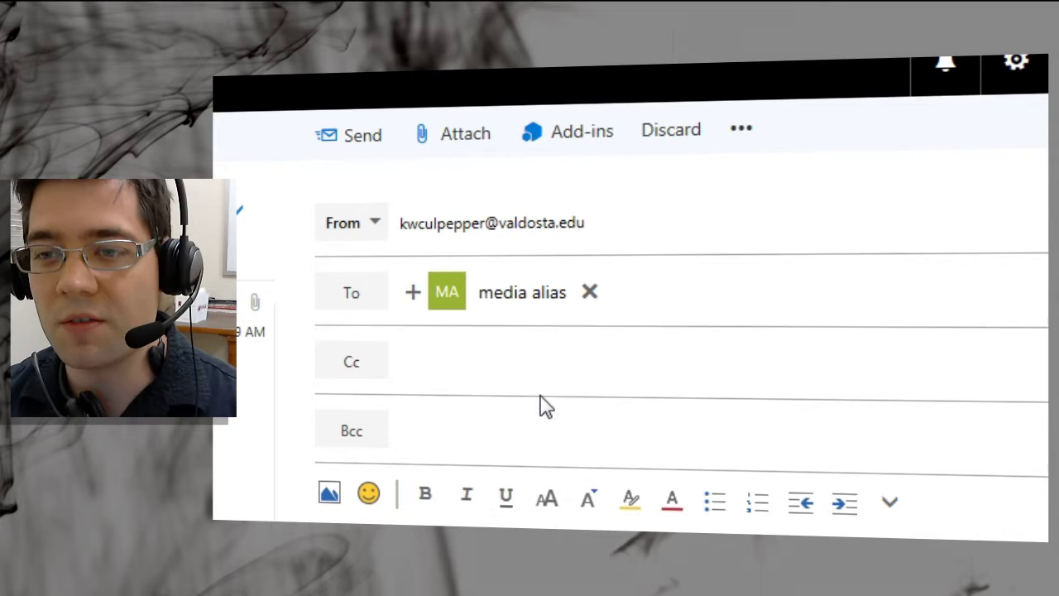
{"action": "scroll", "coordinate": [457, 394], "scroll_direction": "down", "scroll_amount": 1}
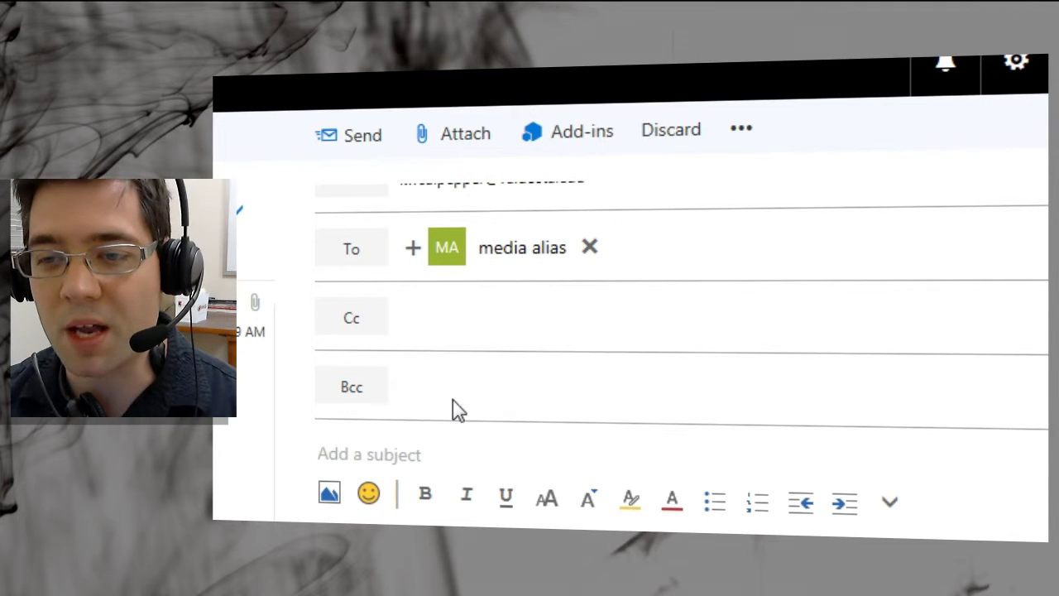
{"action": "scroll", "coordinate": [444, 409], "scroll_direction": "down", "scroll_amount": 1}
{"action": "left_click", "coordinate": [442, 434]}
{"action": "type", "text": "Poster Project Request"}
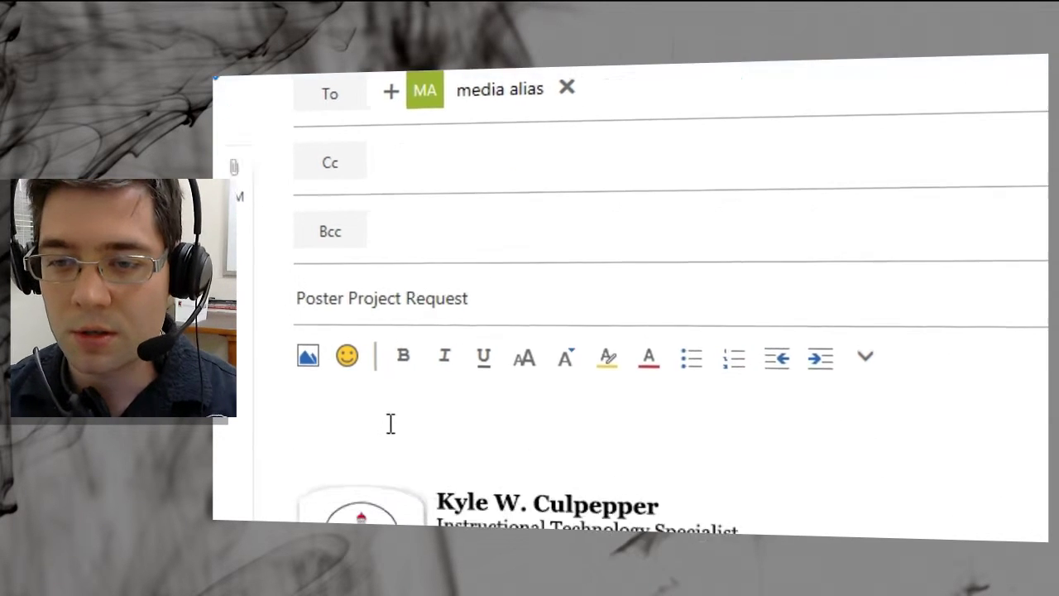
Paste the SharePoint link in the body and write the 22x34 laminated printing instructions
{"action": "left_click", "coordinate": [369, 300]}
{"action": "type", "text": "SharePoint Link:"}
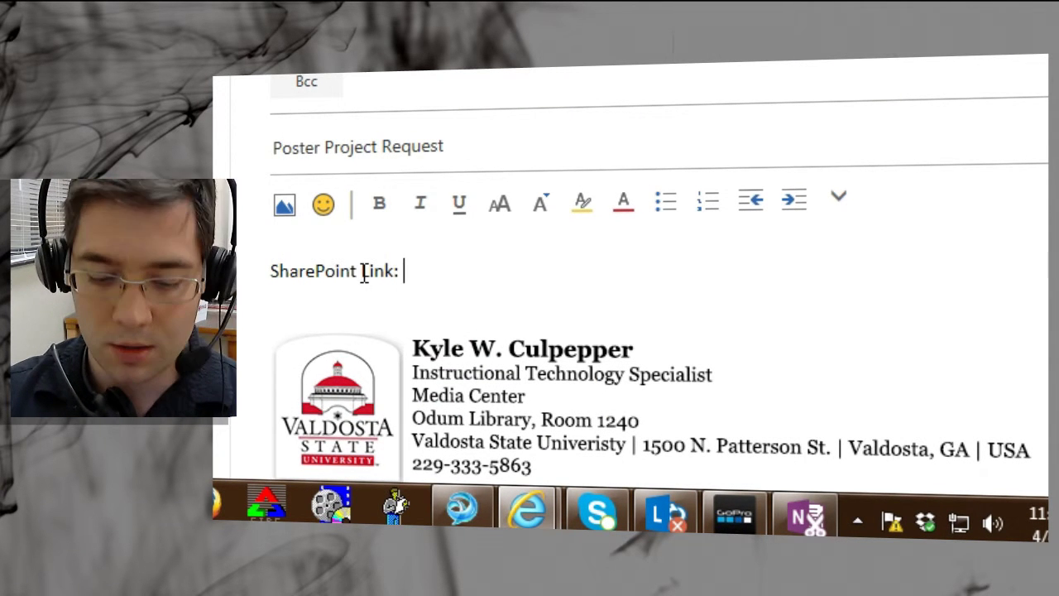
{"action": "key", "text": "ctrl+v"}
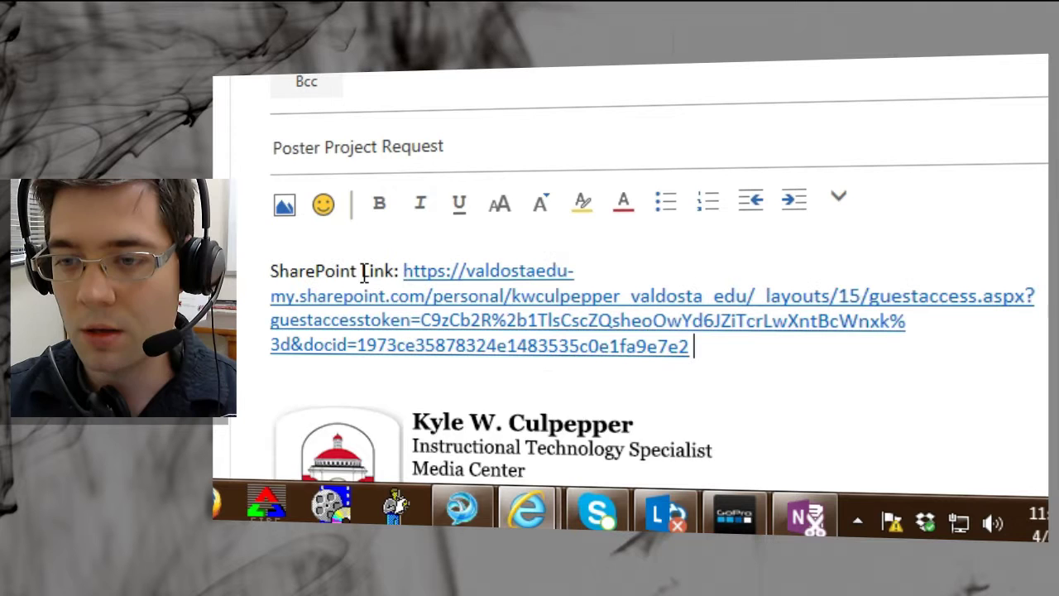
{"action": "key", "text": "Return"}
{"action": "key", "text": "Return"}
{"action": "type", "text": "P"}
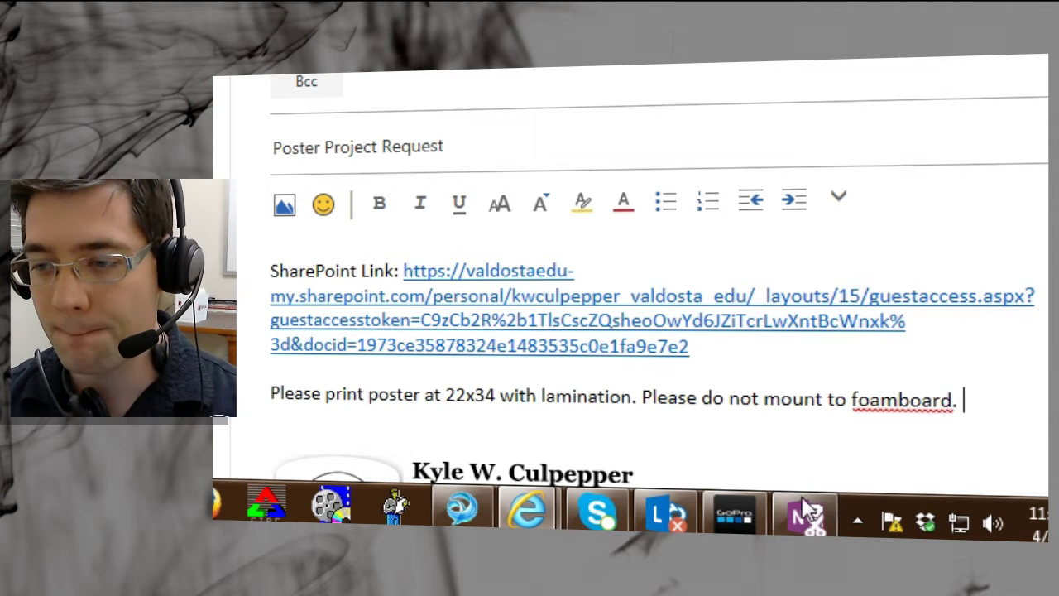
Correct 'foamboard' to 'foam board' and end the sentence with a period
{"action": "right_click", "coordinate": [923, 398]}
{"action": "left_click", "coordinate": [727, 73]}
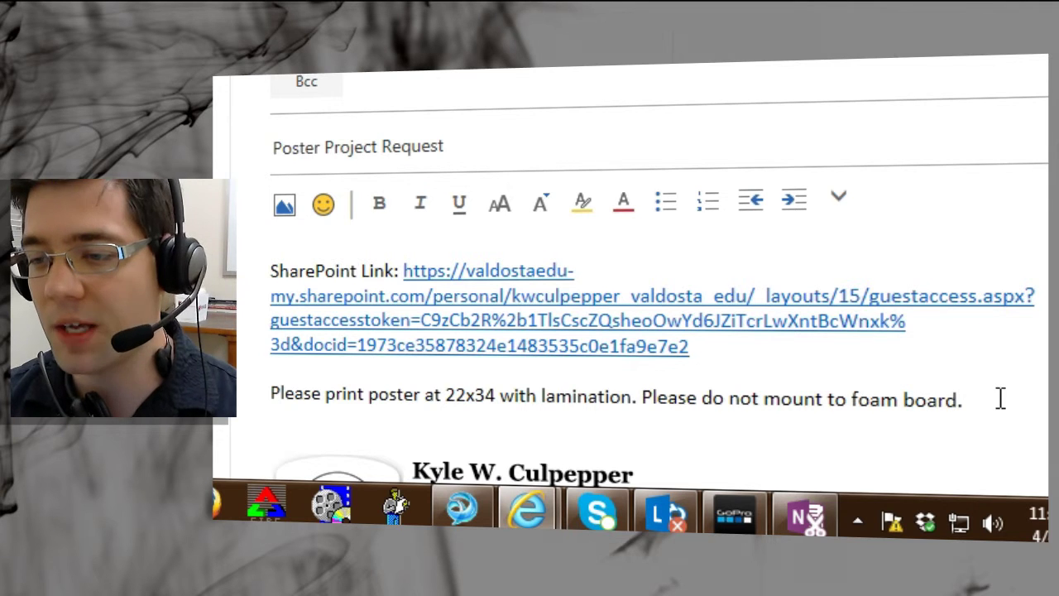
{"action": "type", "text": "."}
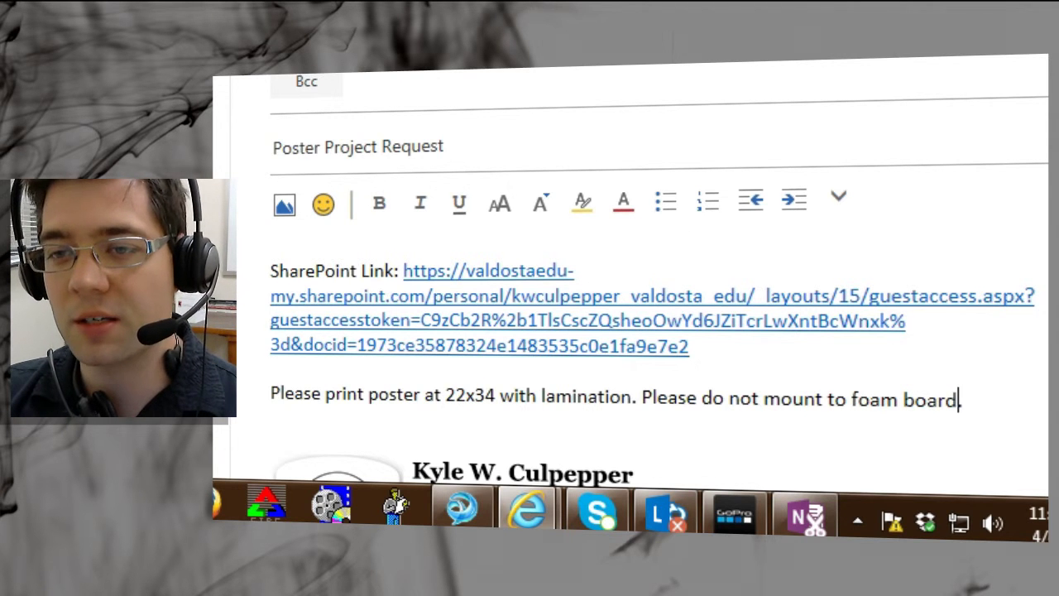
Send the poster print request email with Ctrl+Enter
{"action": "key", "text": "ctrl+Return"}
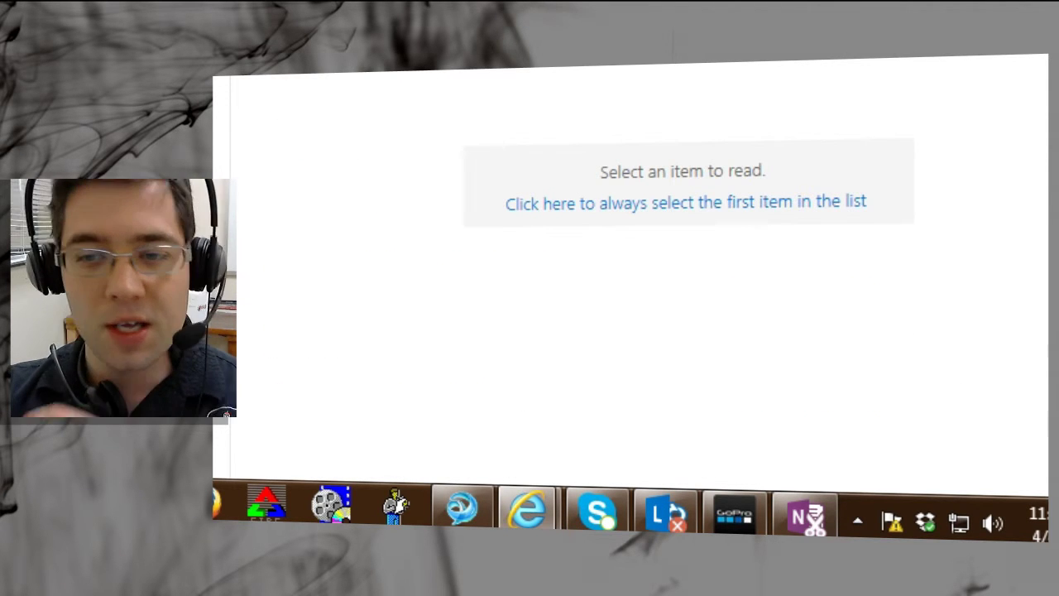